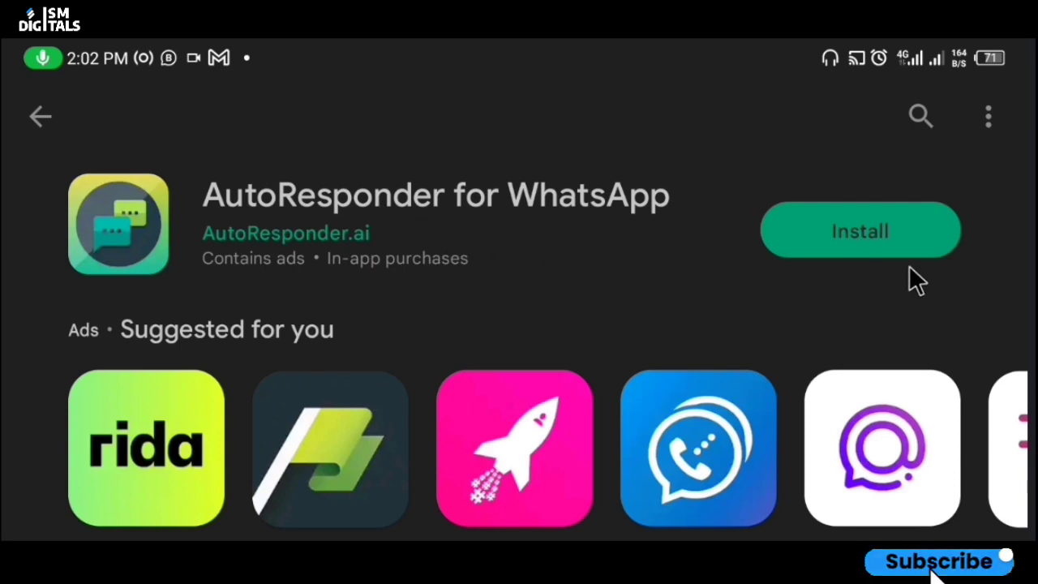
Install AutoResponder for WhatsApp from its Google Play Store listing
left_click(885, 231)
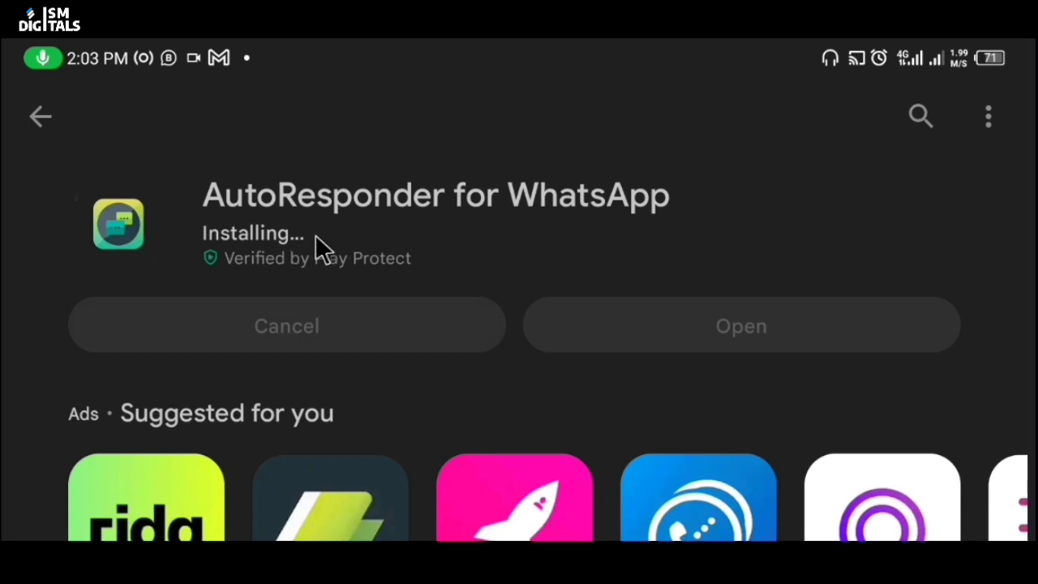
Launch the newly installed AutoResponder for WA from the Play Store page
left_click(678, 327)
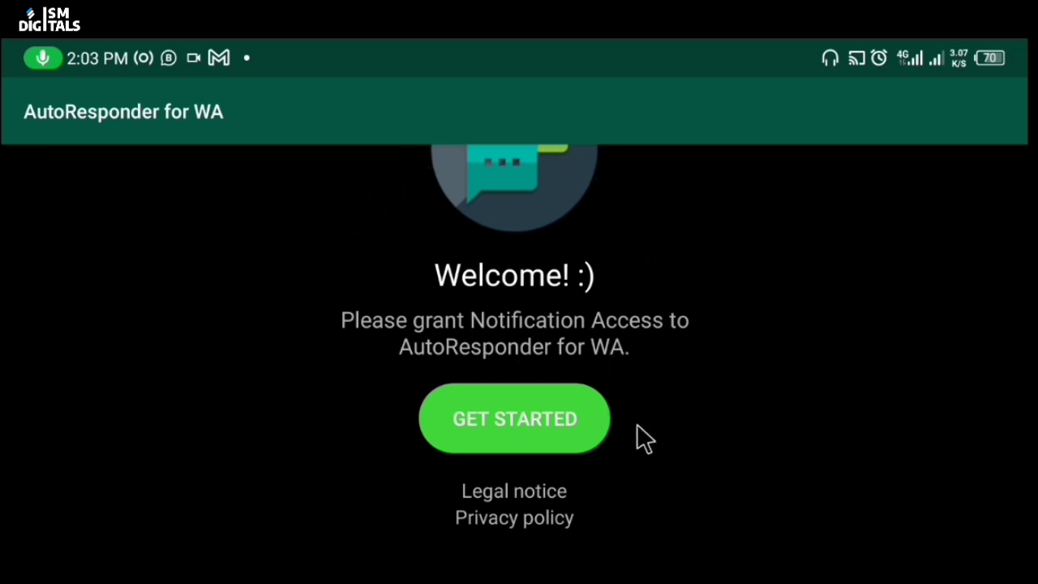
Grant AutoResponder for WA notification access in Android Settings and confirm with Allow
left_click(560, 438)
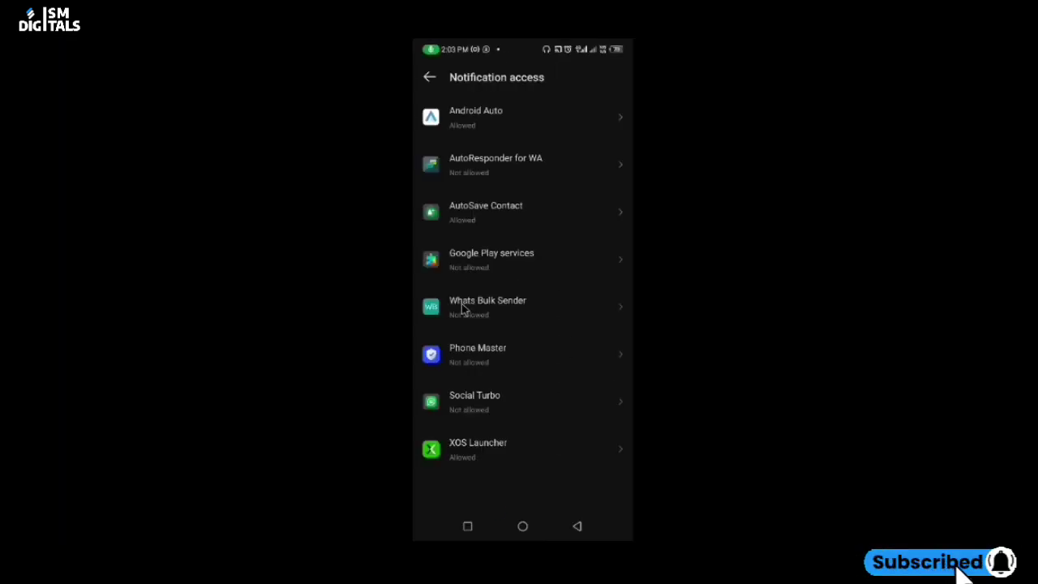
left_click(458, 163)
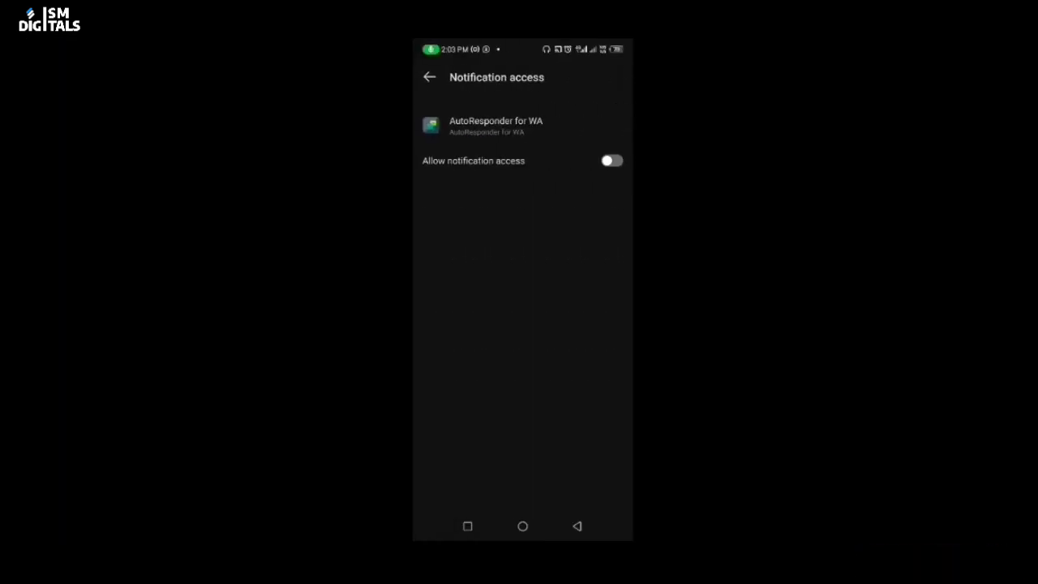
left_click(613, 163)
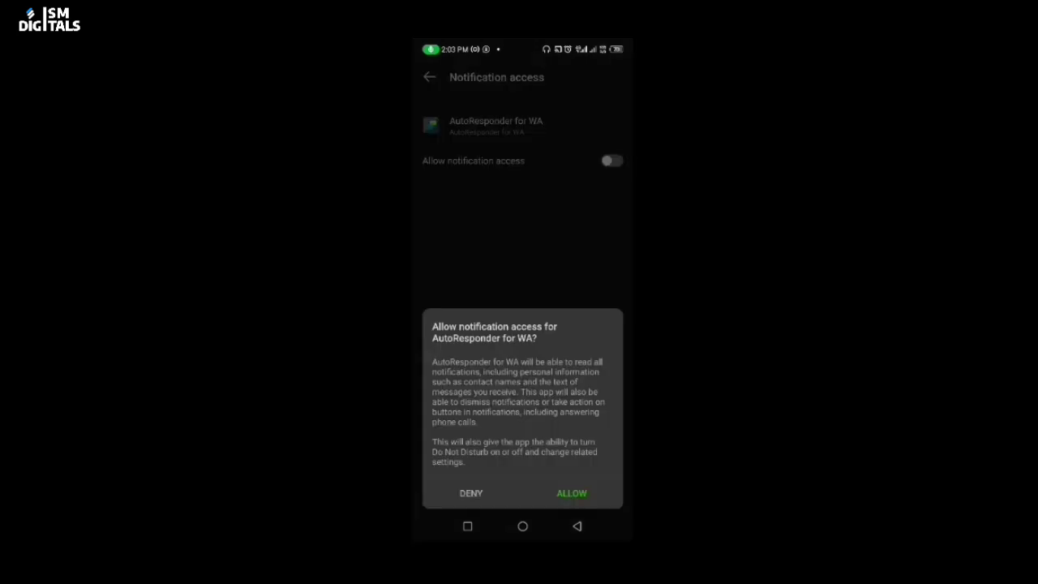
left_click(572, 493)
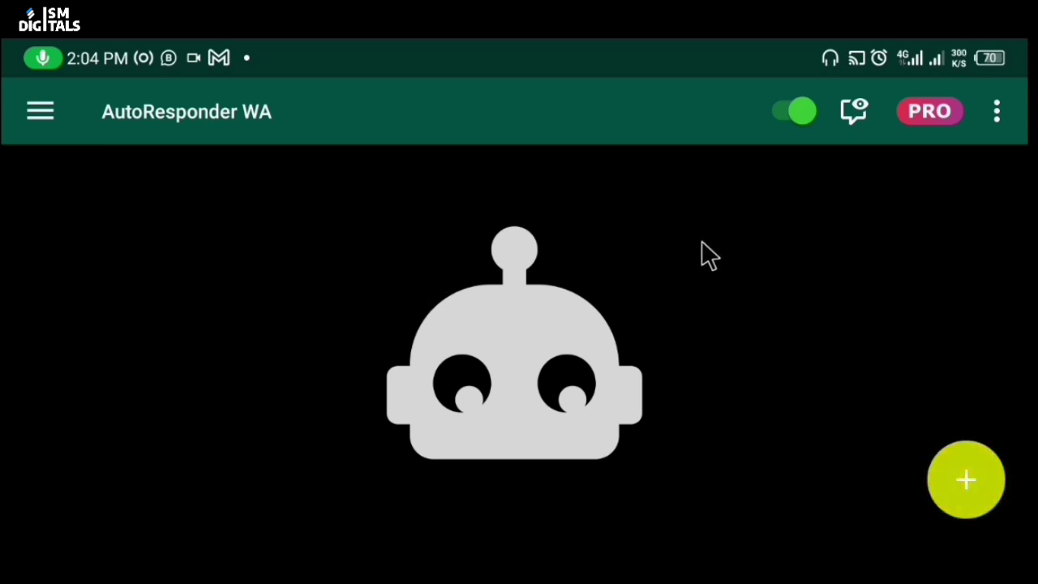
Create a new auto-reply rule with the + button
left_click(974, 497)
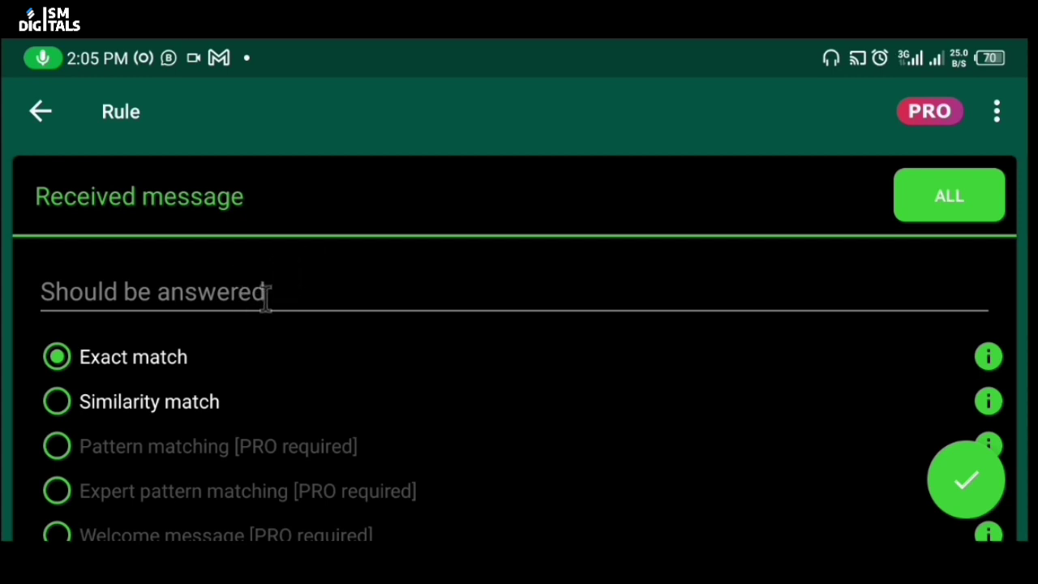
Save an Exact-match rule that replies 'Hello' when 'Hi' is received
left_click(160, 282)
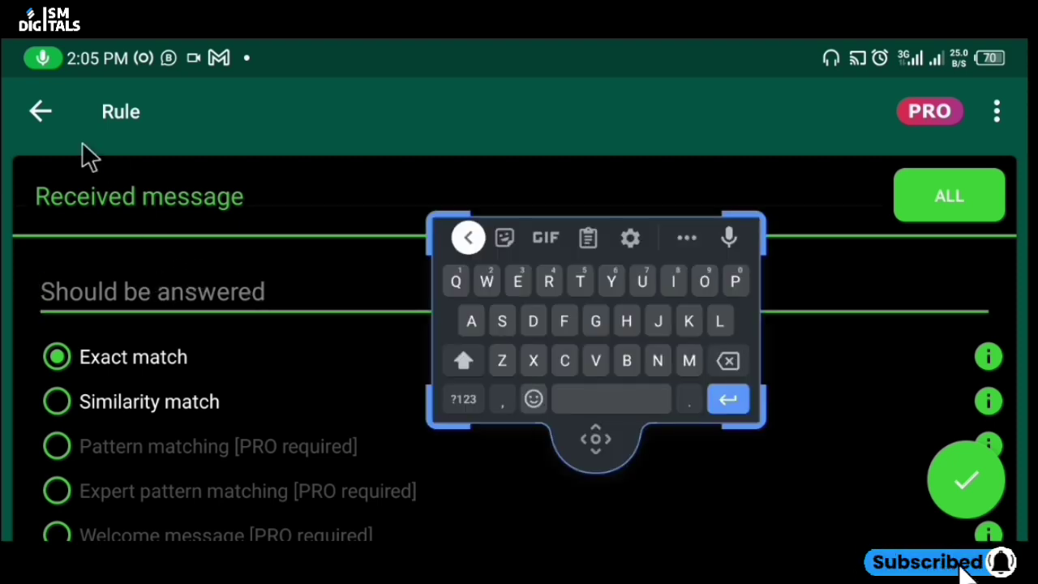
left_click(629, 318)
left_click(670, 278)
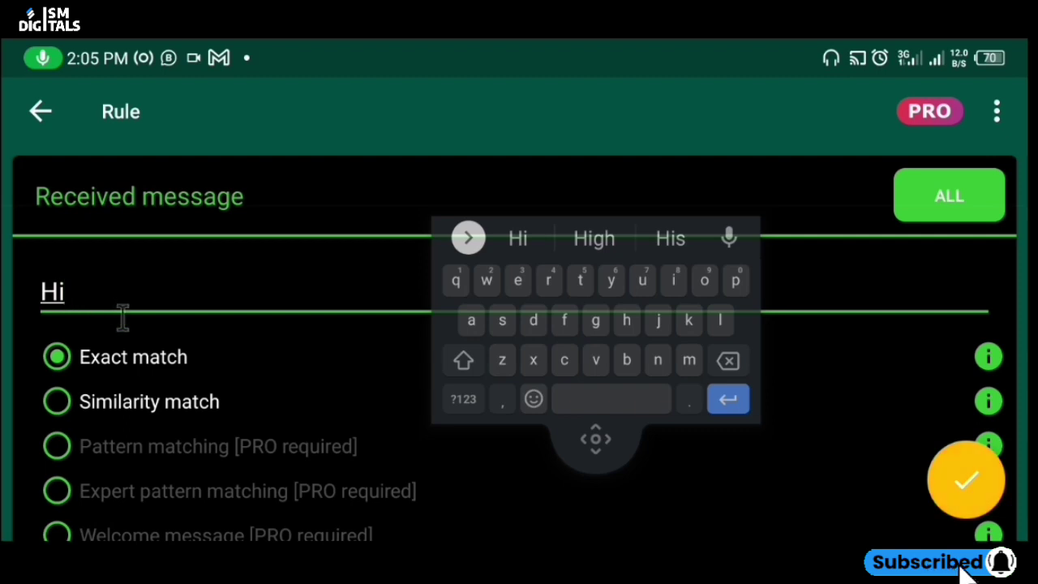
scroll(117, 304, "down", 6)
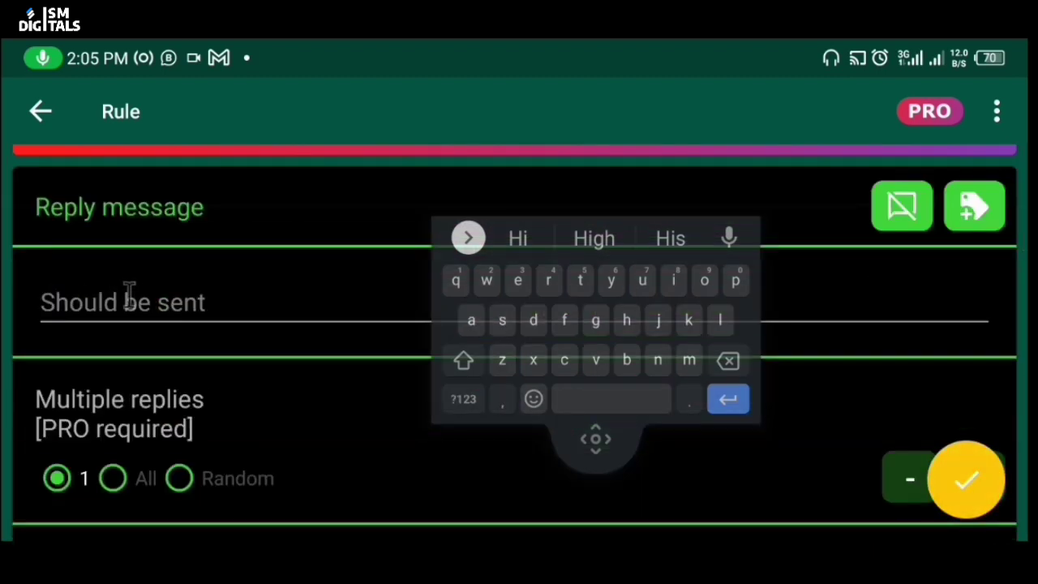
left_click(135, 298)
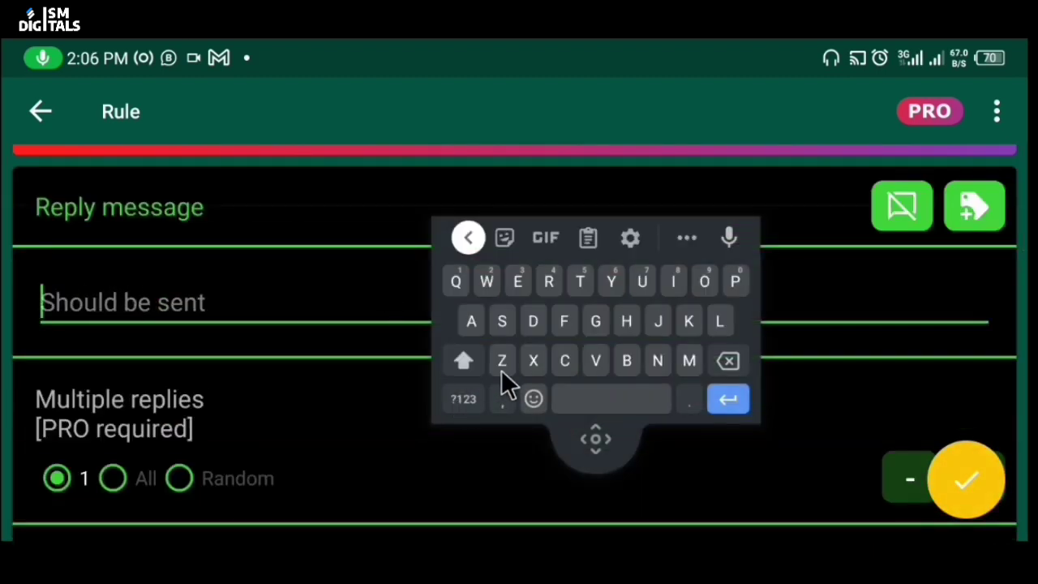
left_click(629, 325)
left_click(521, 286)
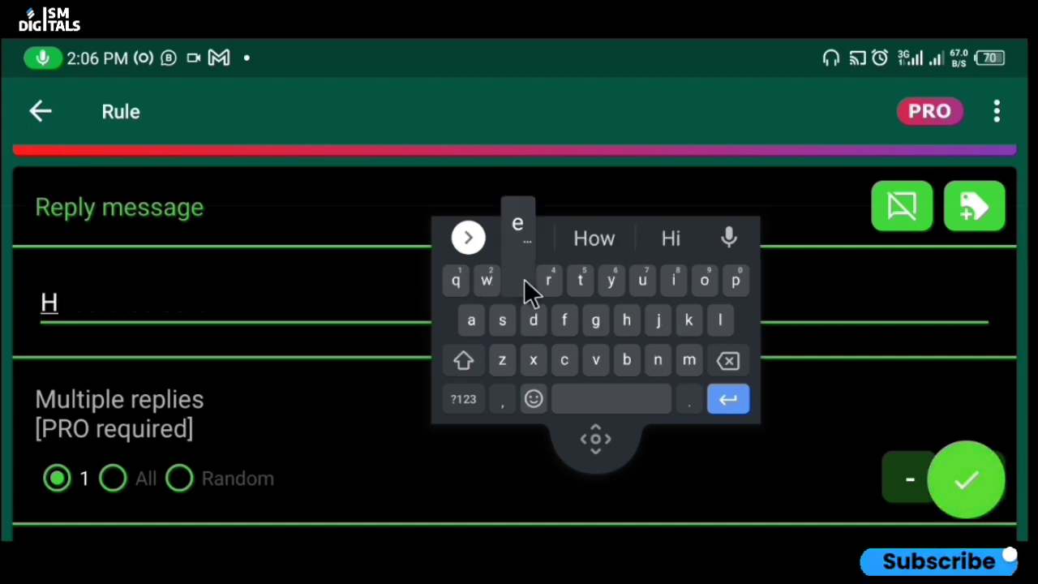
left_click(722, 322)
left_click(722, 323)
left_click(704, 284)
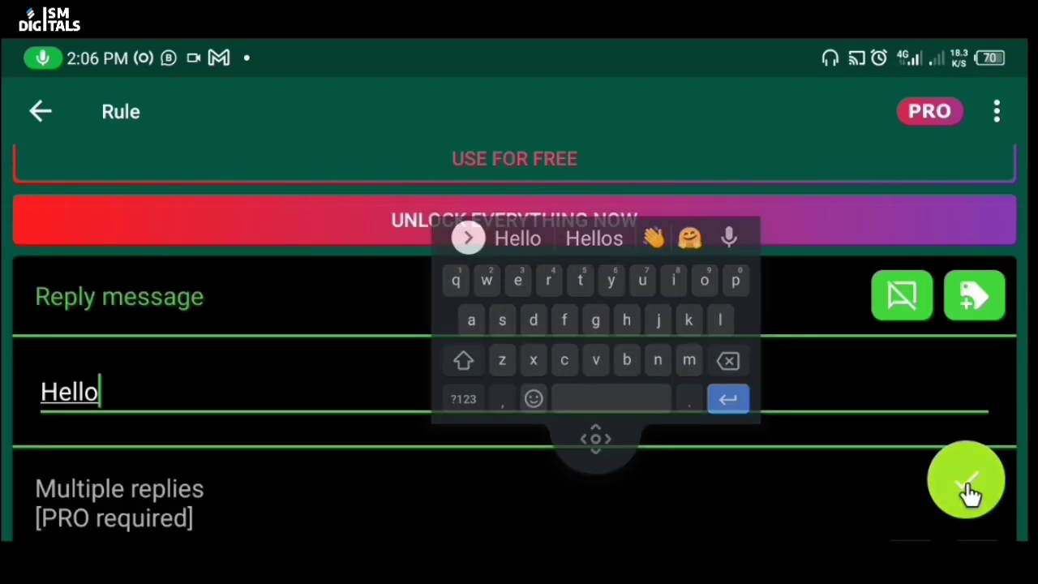
left_click(967, 483)
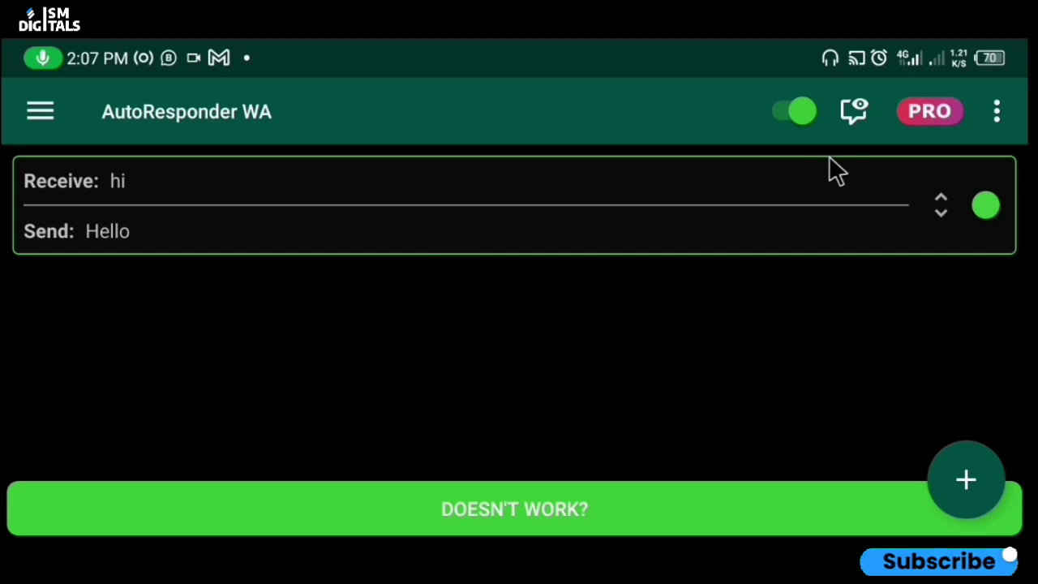
Send 'Hi' in the test chat and get the automatic 'Hello' reply
left_click(852, 113)
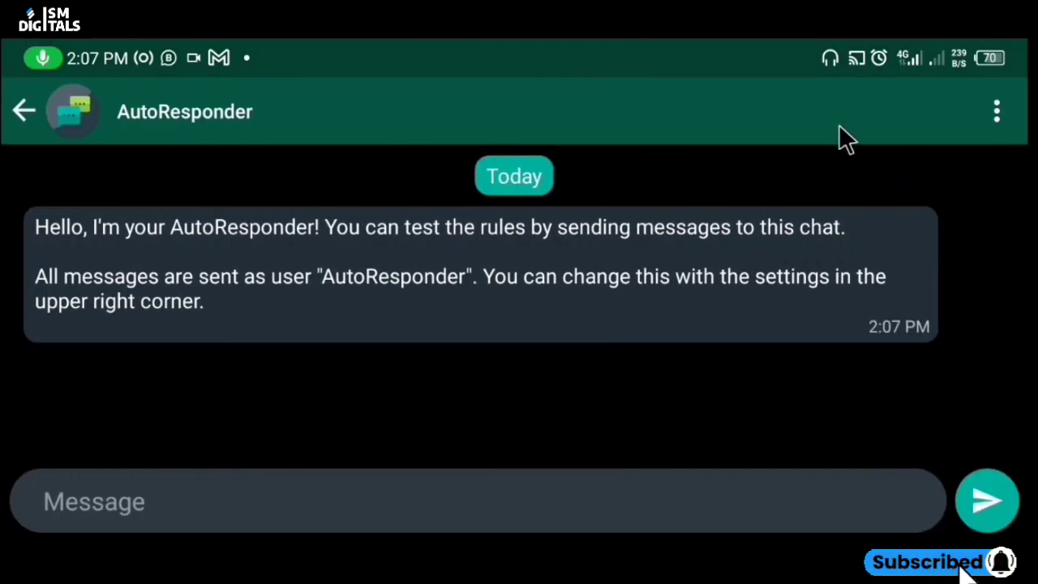
left_click(661, 508)
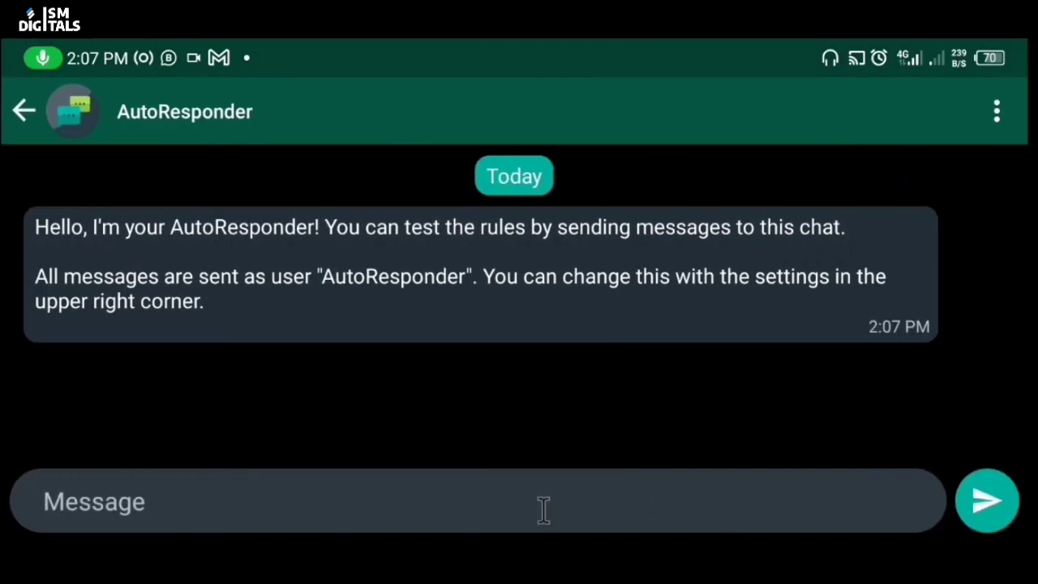
left_click(628, 321)
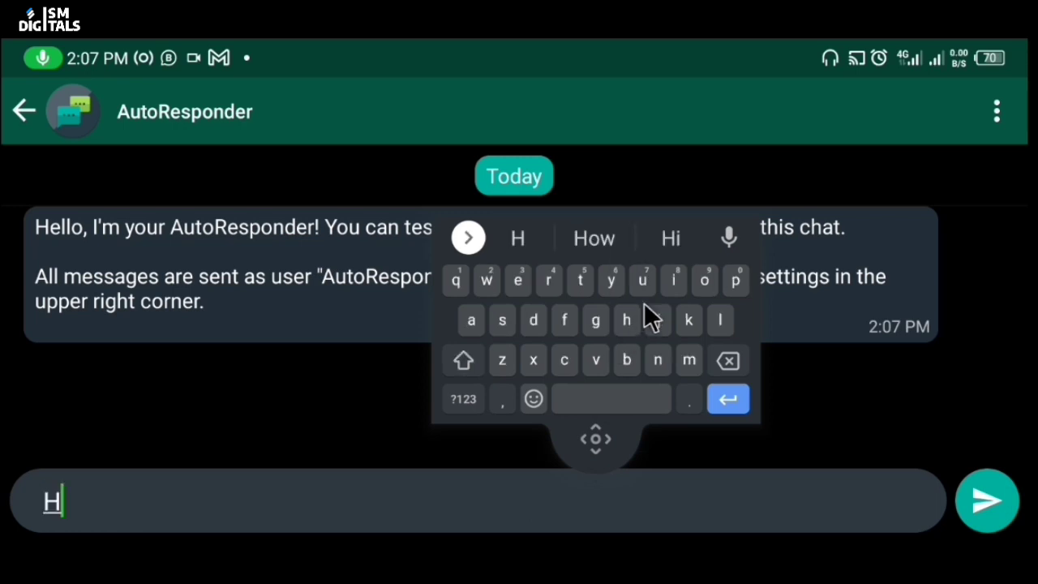
left_click(675, 281)
left_click(989, 509)
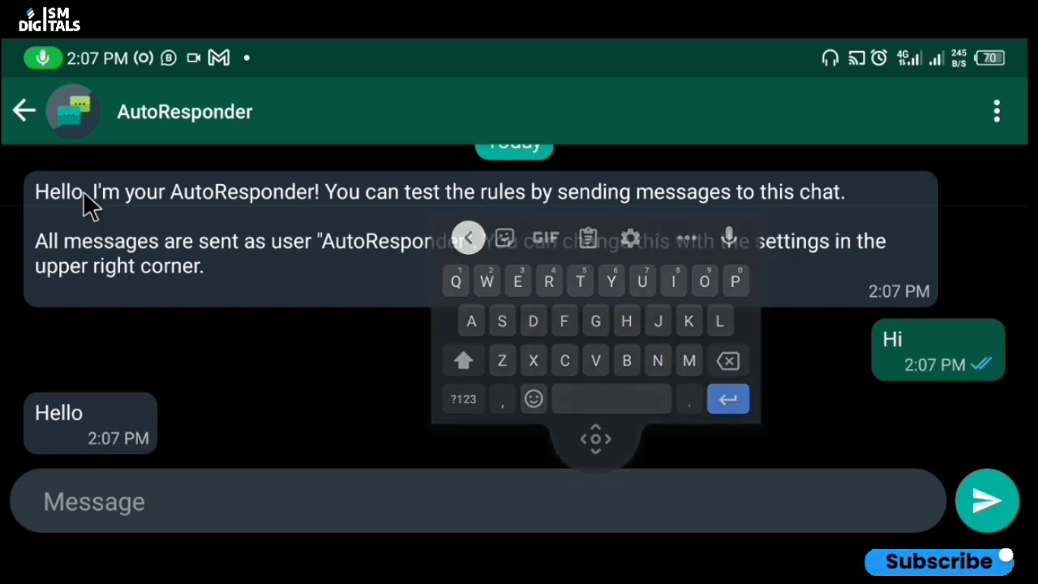
Start a new Similarity-match rule with 'Hello' as the message to be answered
left_click(18, 118)
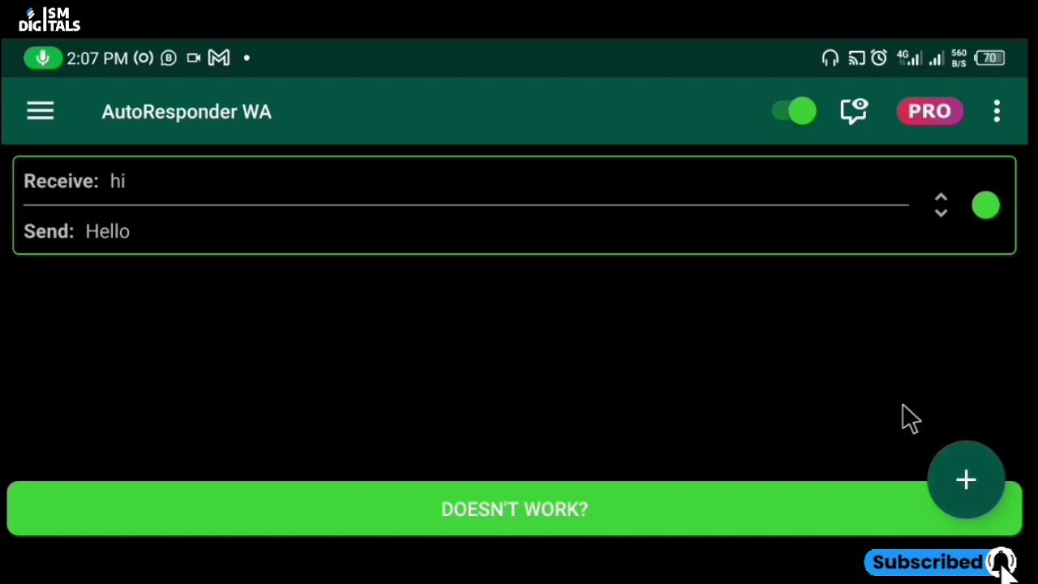
left_click(976, 484)
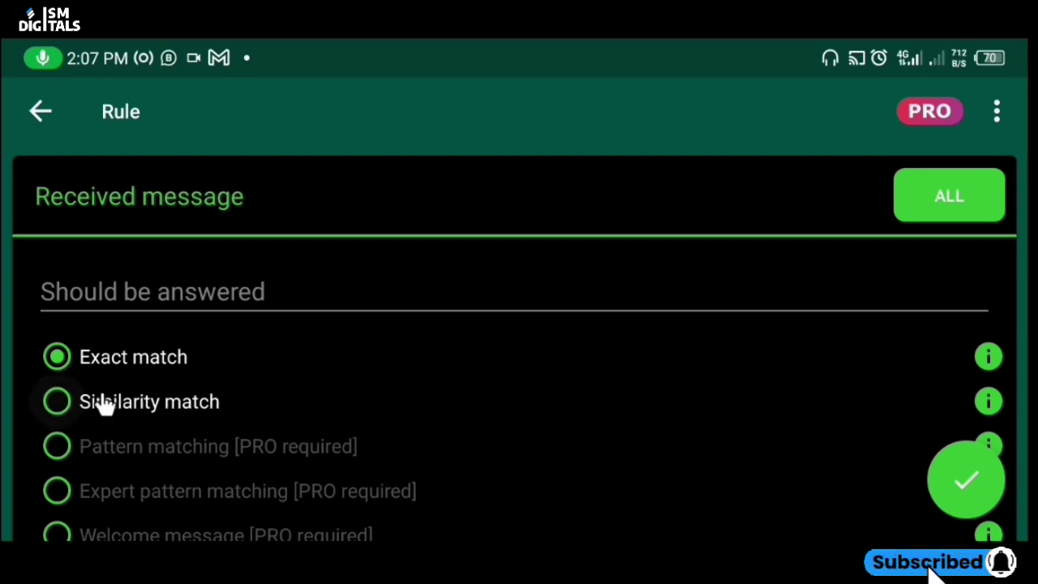
left_click(63, 408)
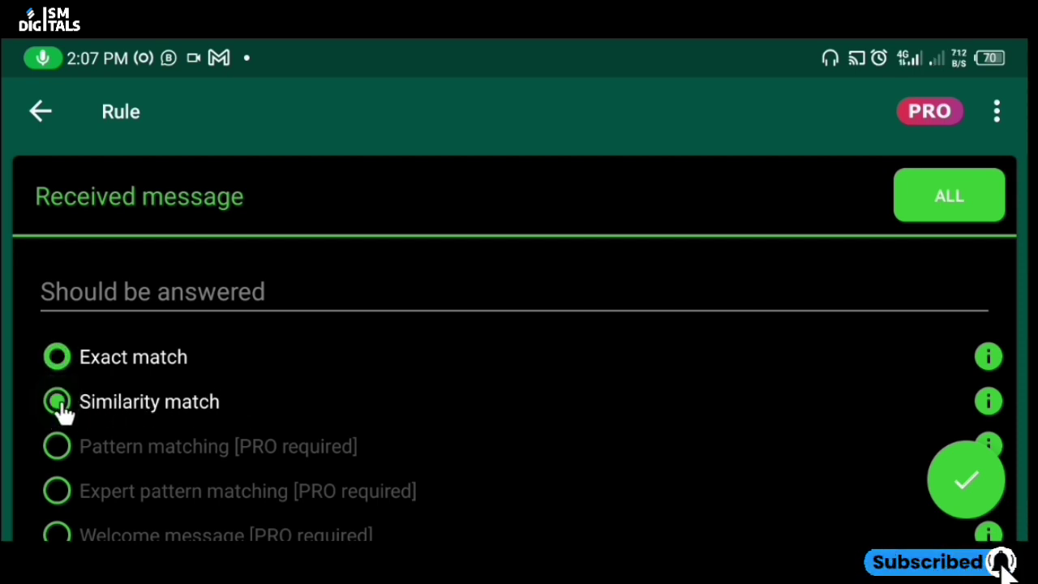
left_click(141, 288)
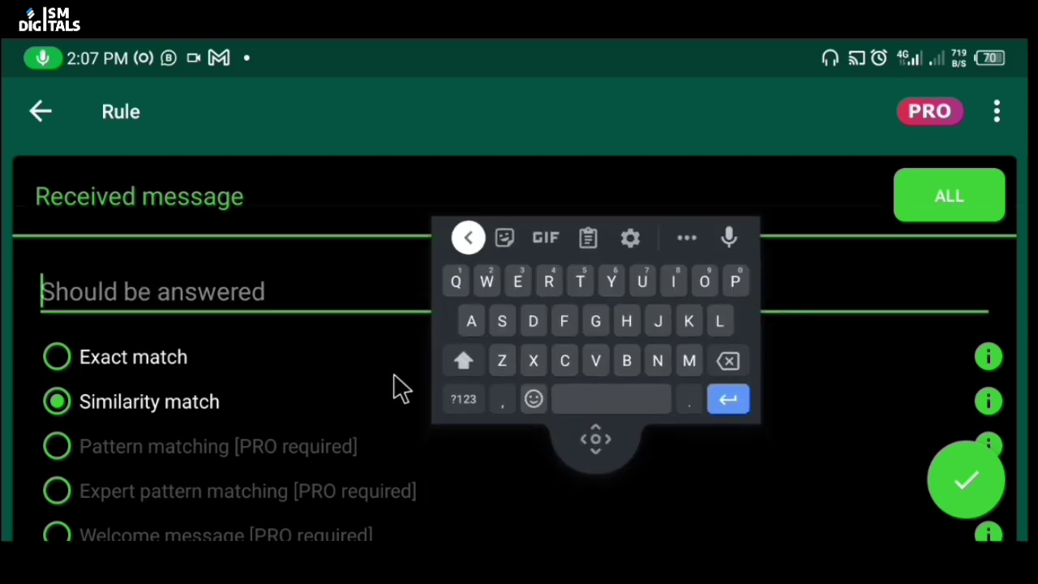
left_click(623, 321)
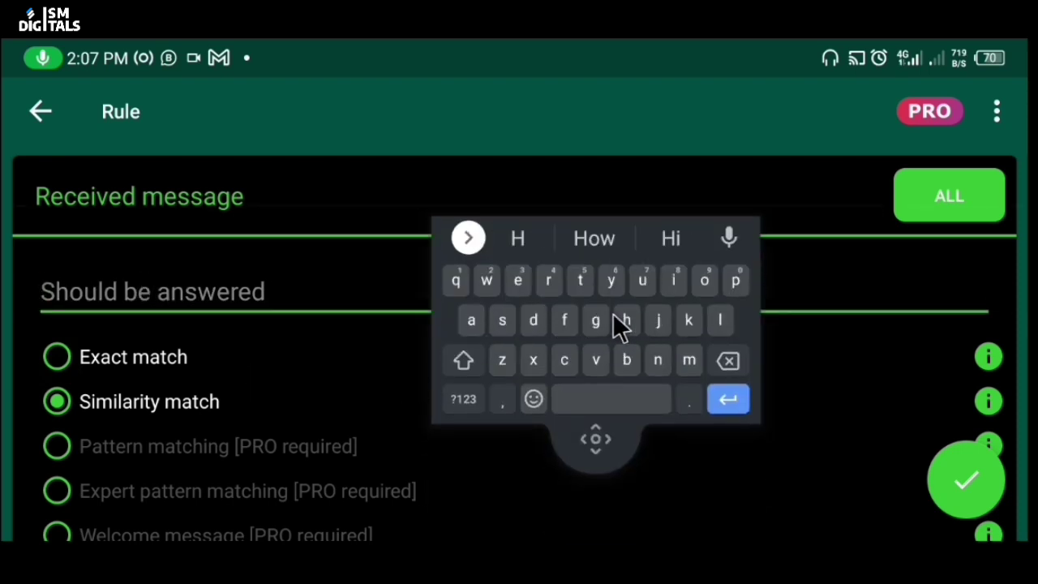
left_click(519, 281)
left_click(720, 321)
left_click(720, 321)
left_click(706, 280)
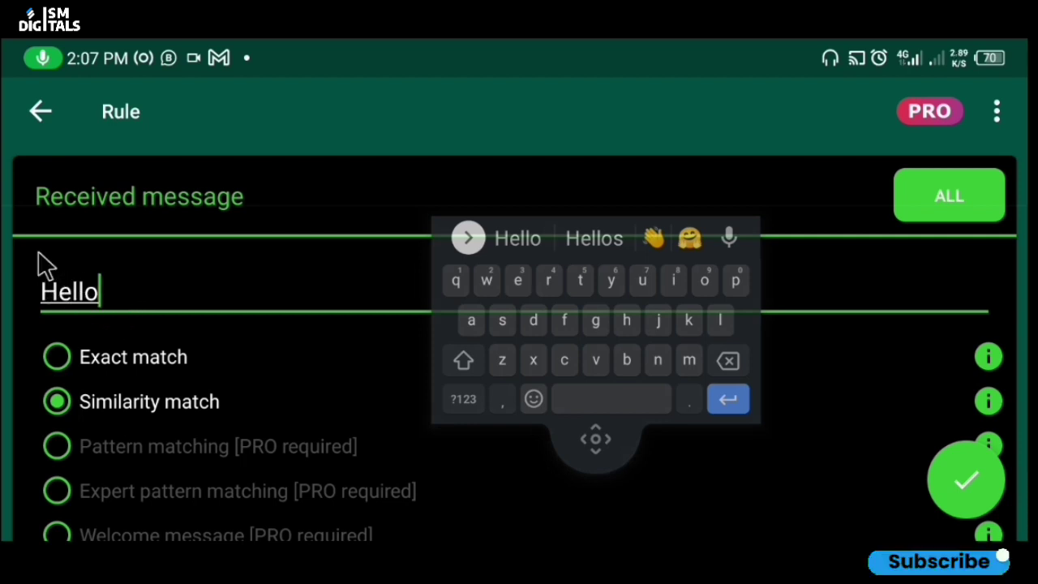
Set the reply to 'Hi and Welcome' and save the rule
scroll(220, 336, "down", 4)
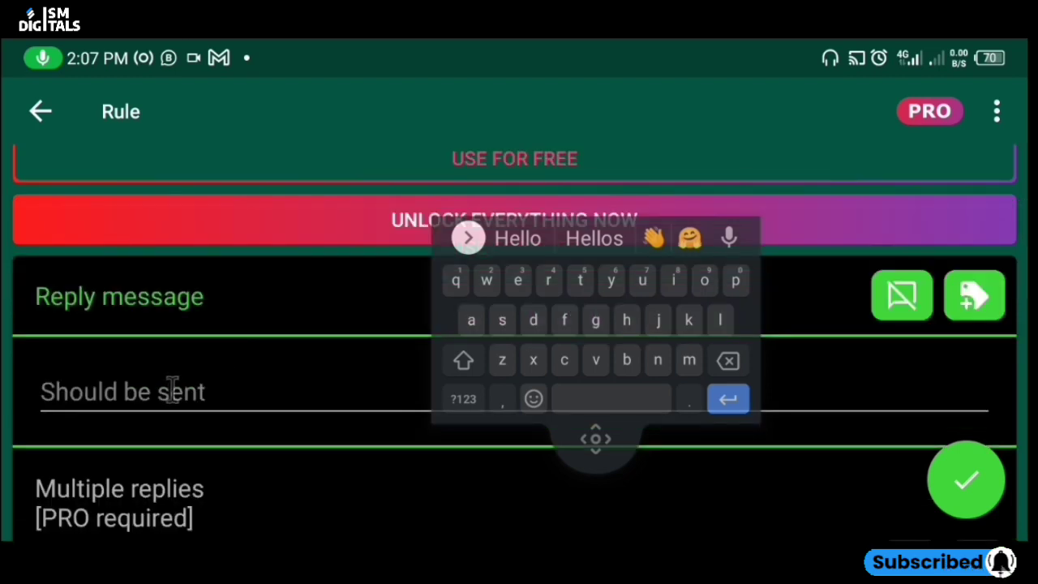
left_click(173, 388)
type("Hi and Welcome")
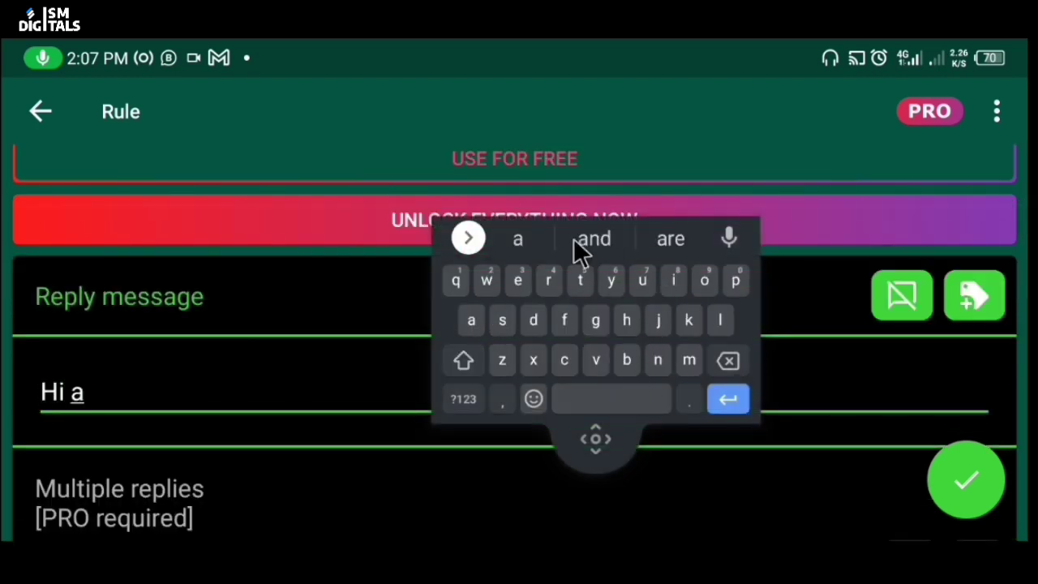
left_click(966, 481)
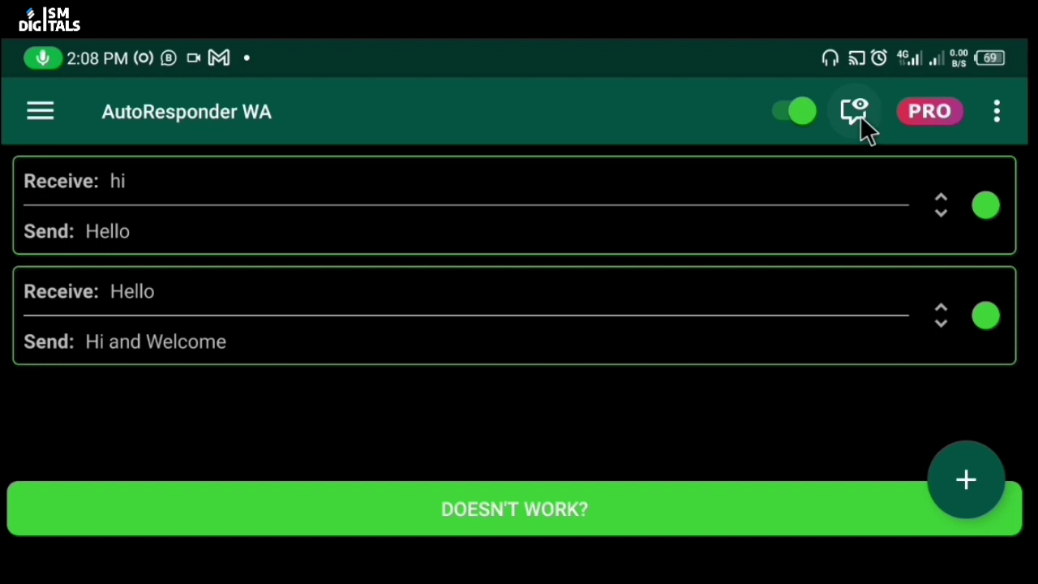
Send 'Hello' in the test chat to check the 'Hi and Welcome' reply
left_click(854, 113)
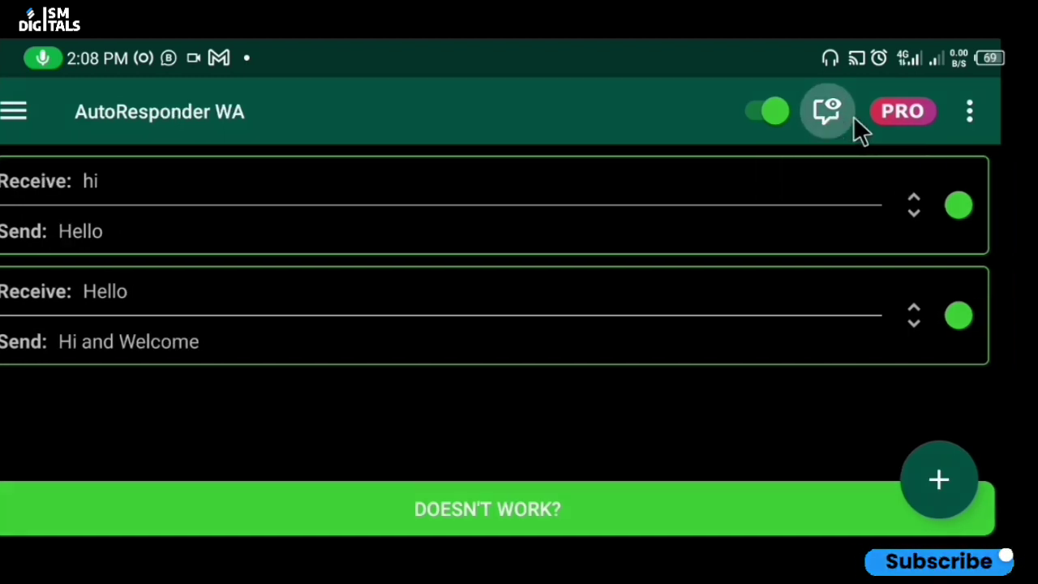
left_click(503, 483)
type("Hello")
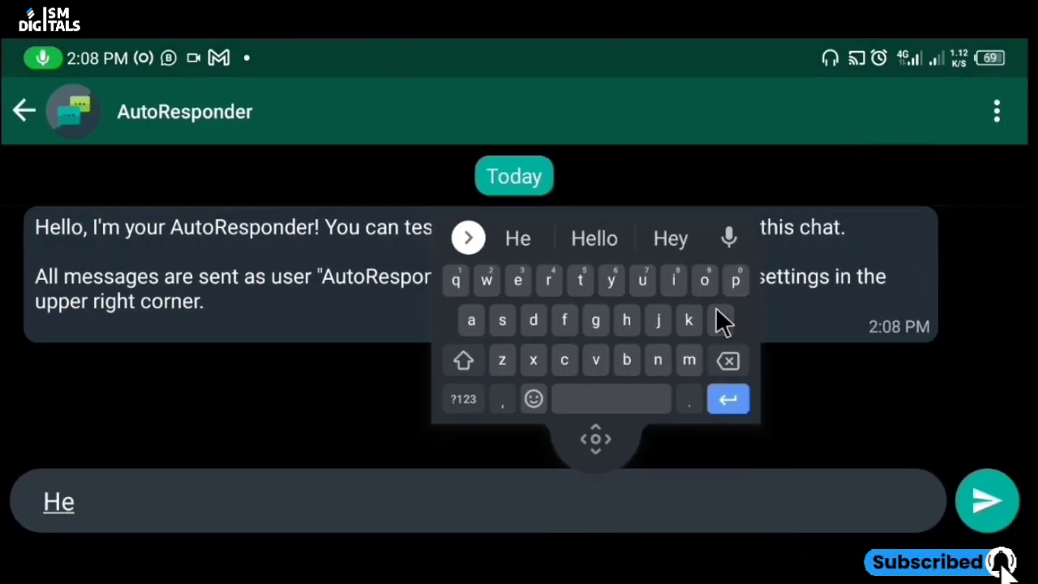
left_click(988, 501)
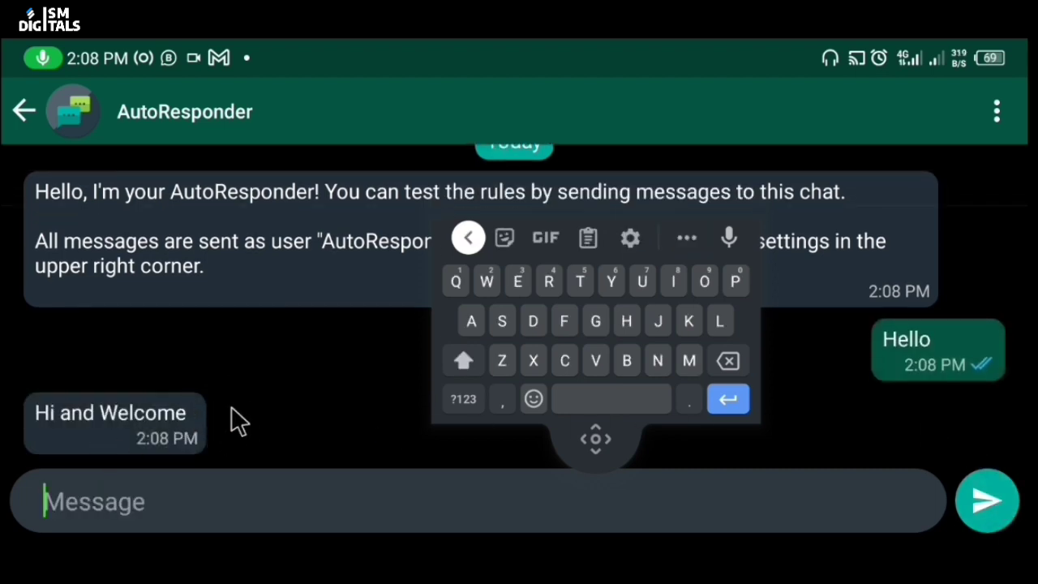
Send the misspelled 'Helio' to test similarity matching, then return to the rules list
left_click(136, 416)
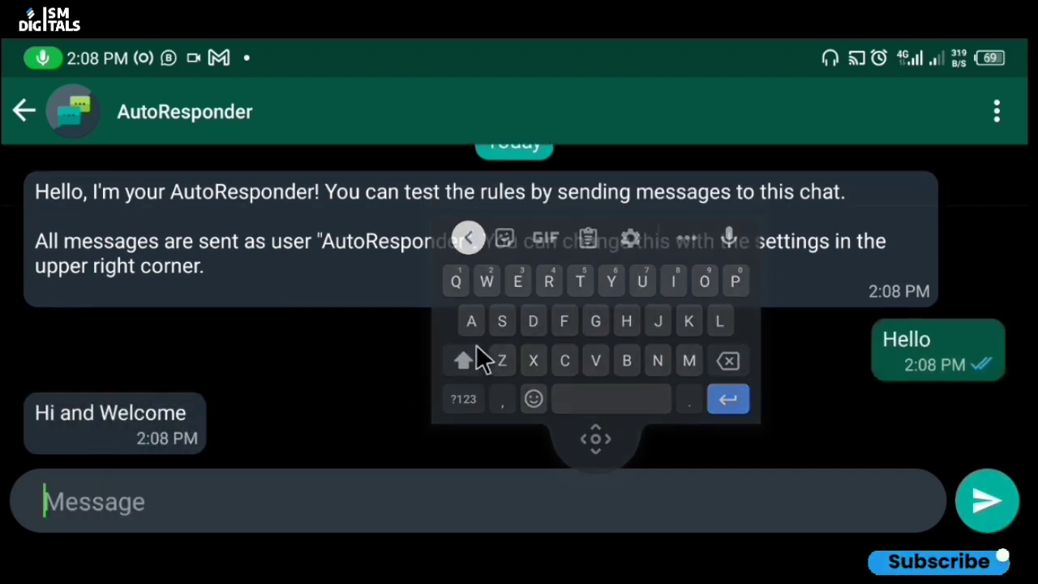
left_click(619, 326)
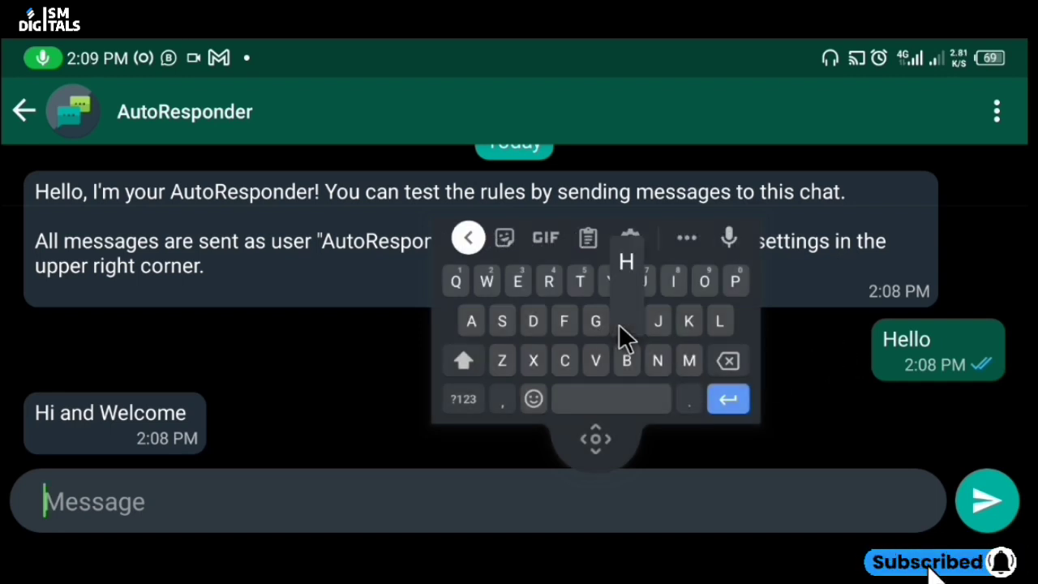
left_click(528, 284)
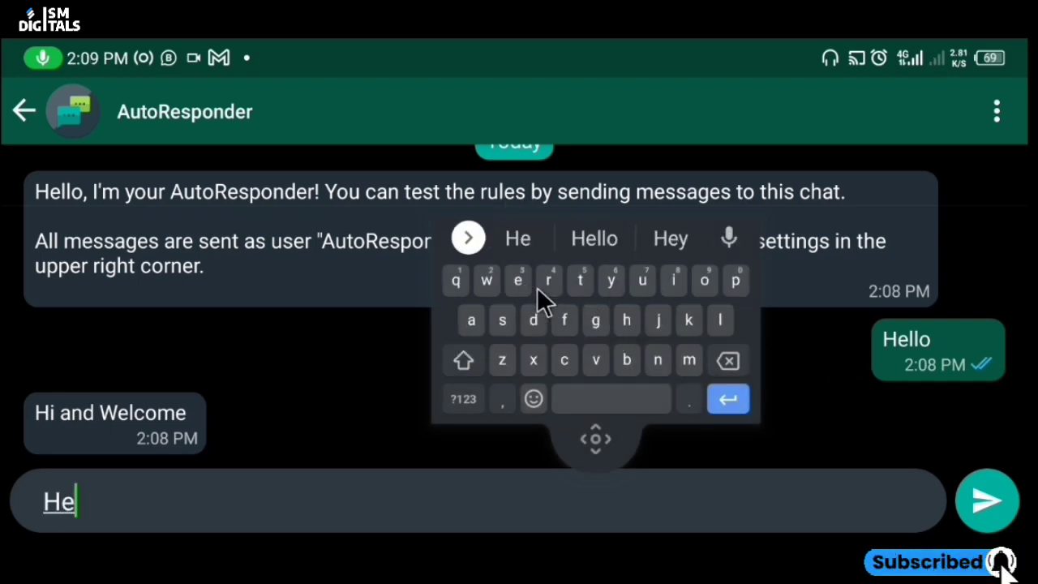
left_click(718, 321)
left_click(674, 284)
left_click(702, 284)
left_click(988, 500)
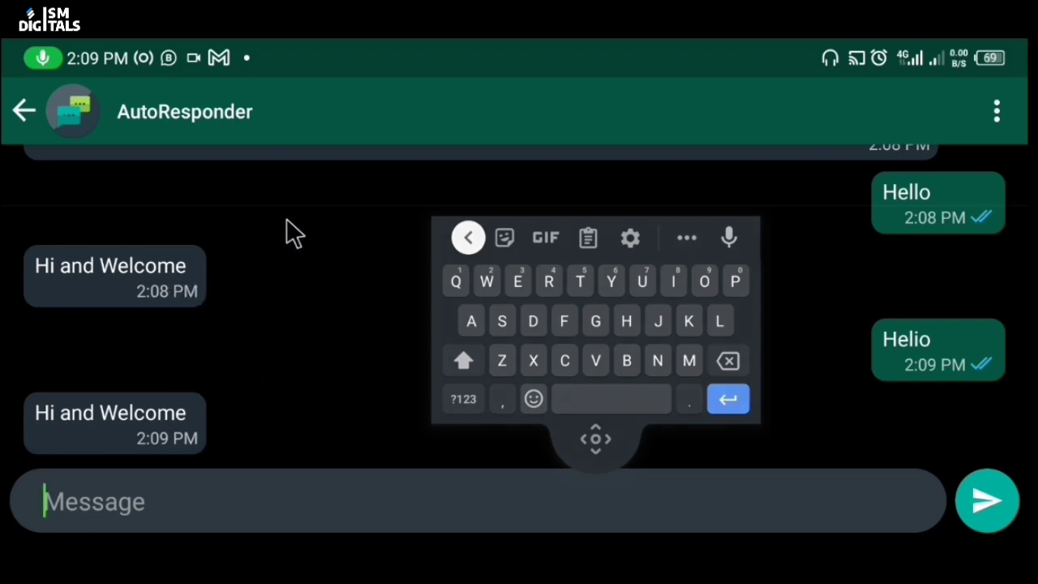
left_click(23, 112)
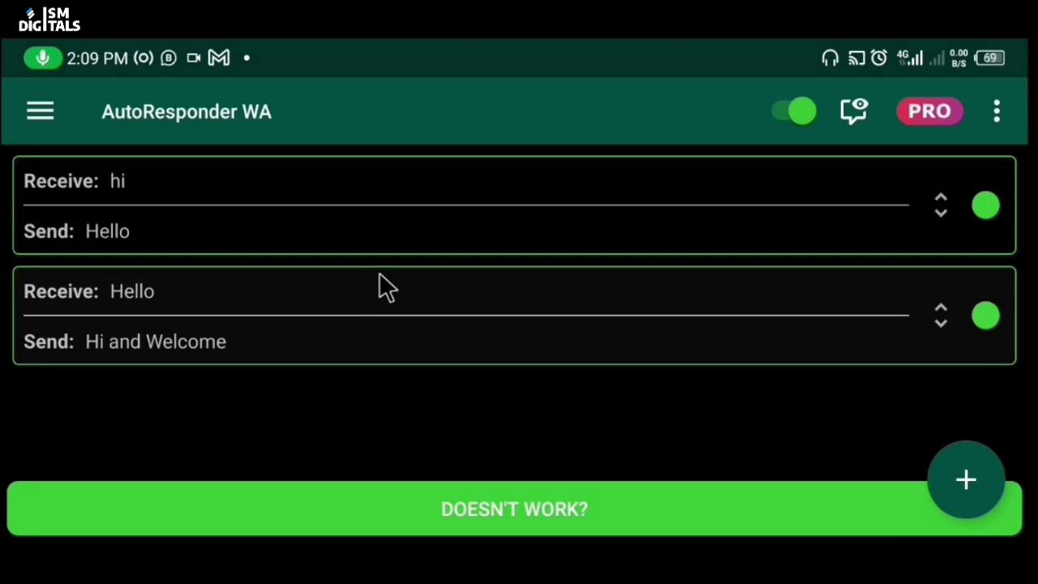
Begin a third auto-reply rule in a new rule editor
left_click(967, 482)
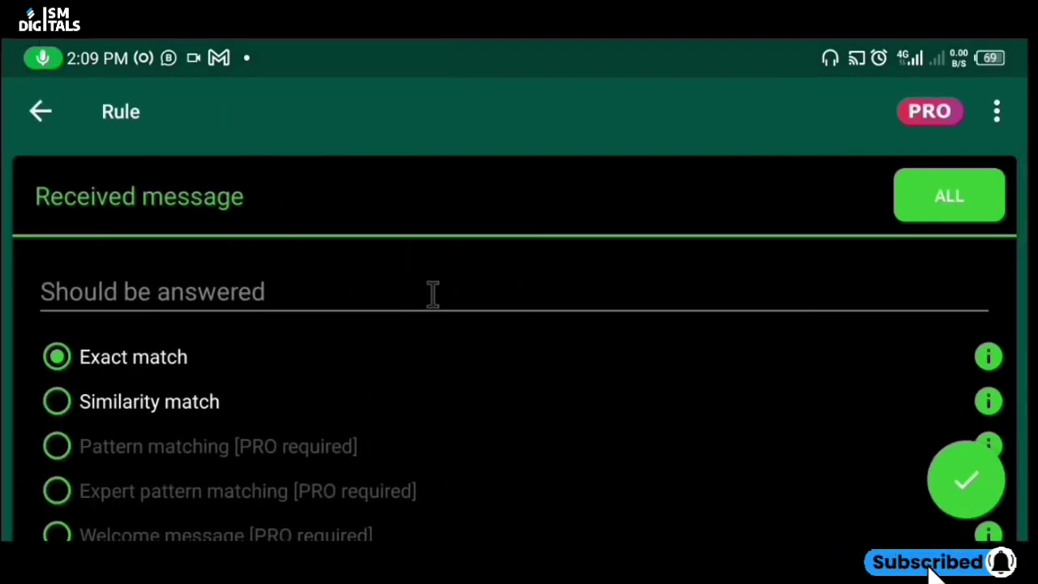